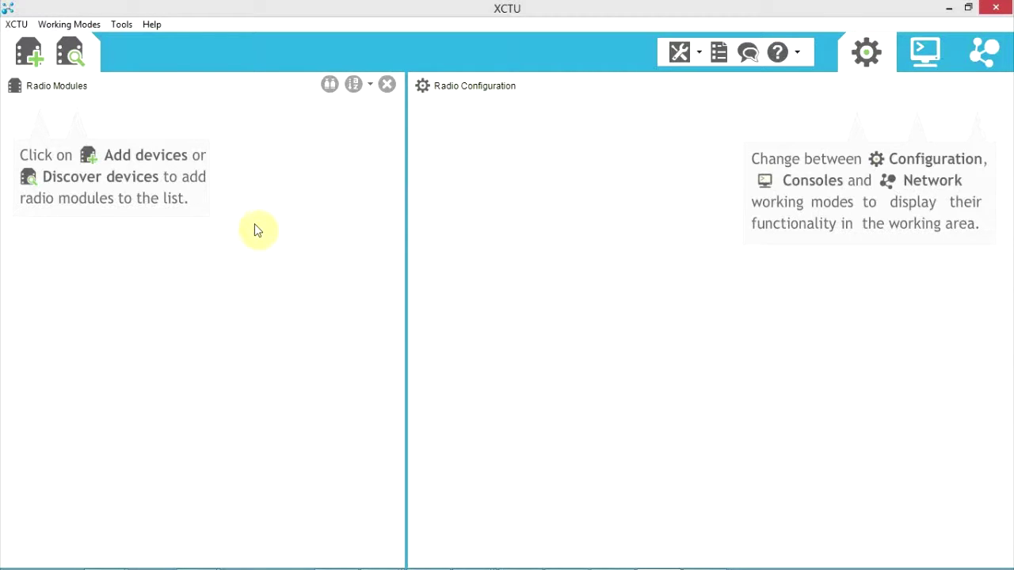
# - Discover the radio module on COM5 using the default port parameters and add it to the module list
pyautogui.click(72, 64)
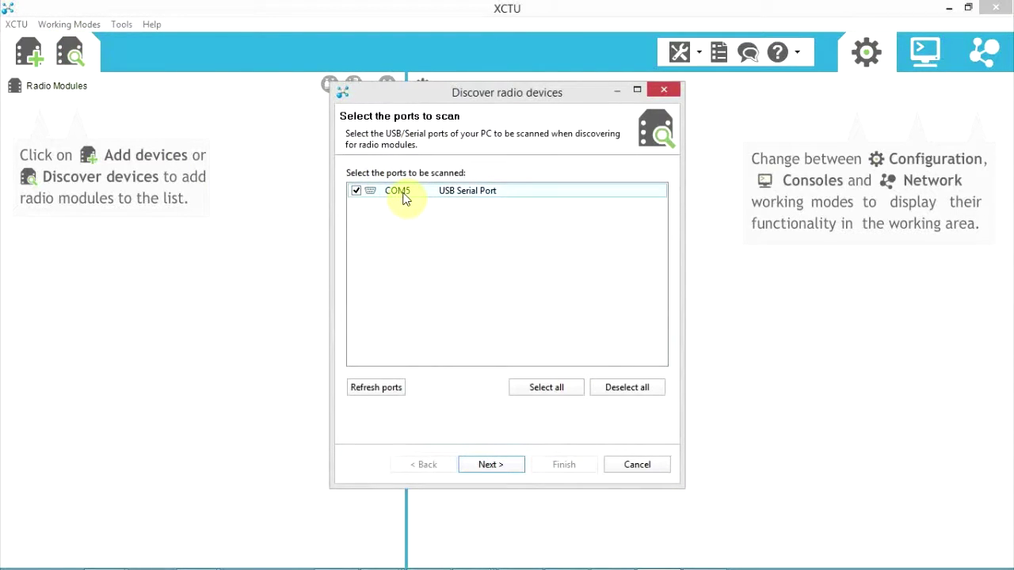
pyautogui.click(488, 465)
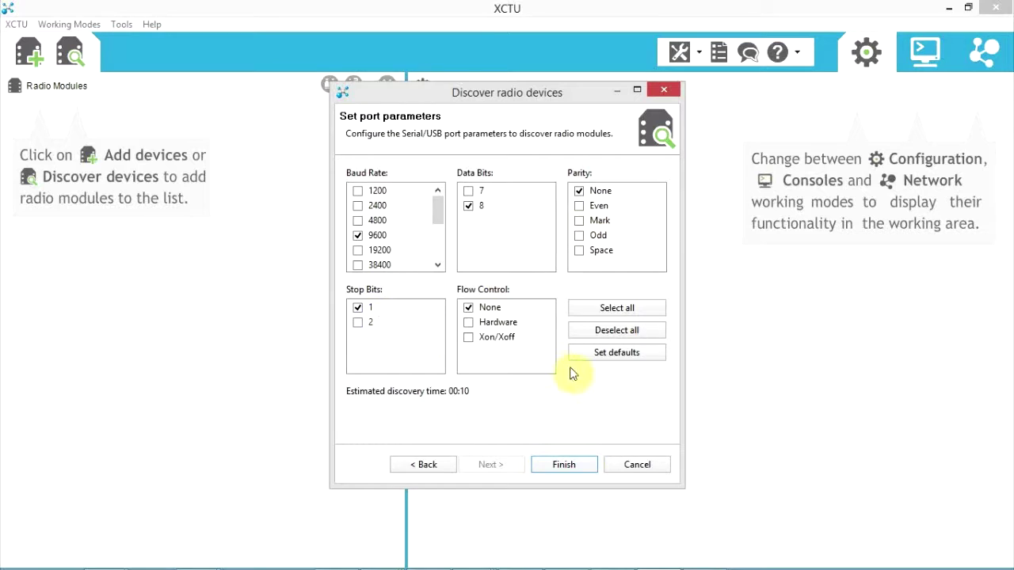
pyautogui.click(558, 465)
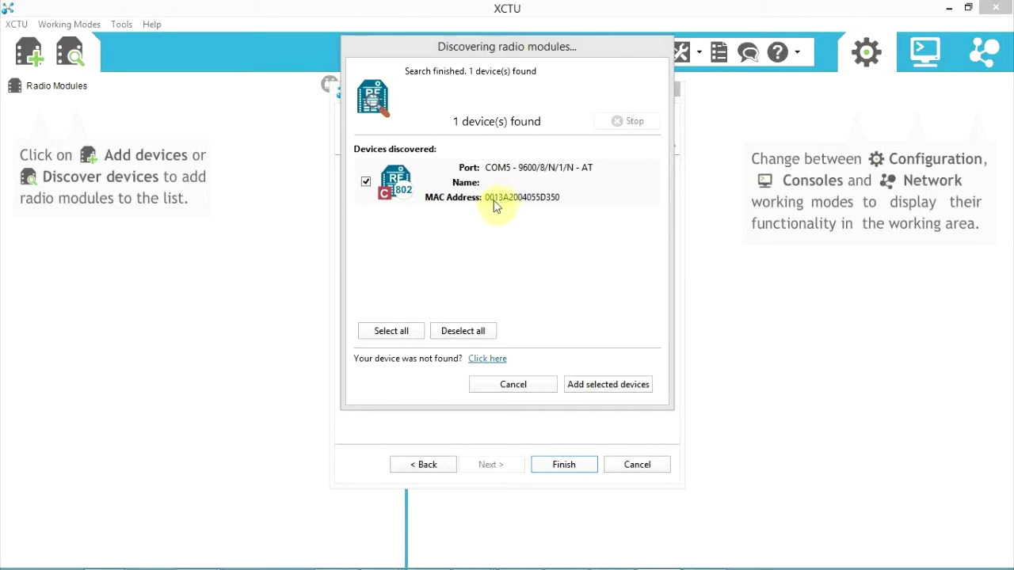
pyautogui.click(580, 386)
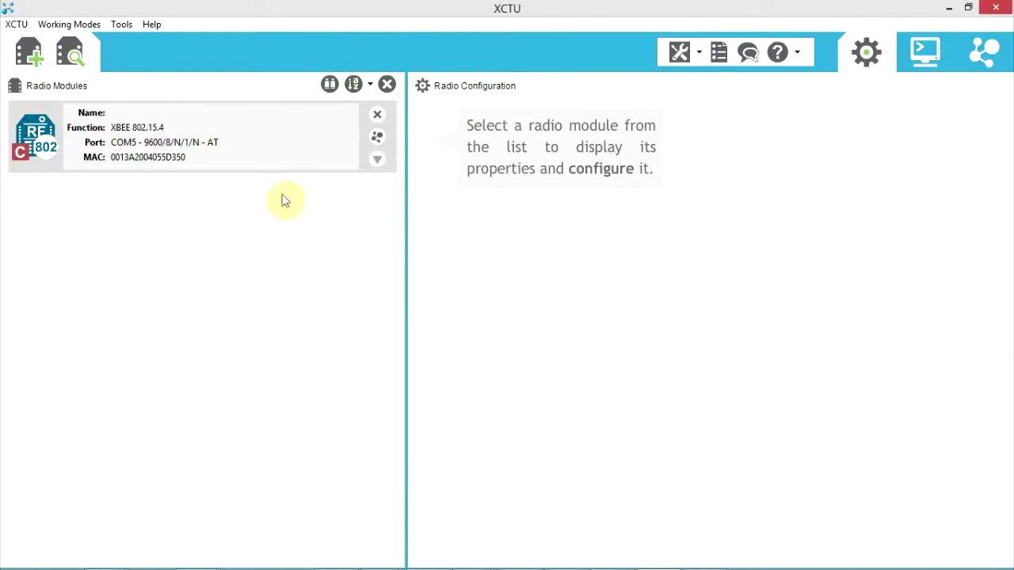
# - Load the COM5 module's configuration and examine its Coordinator Enable options and PAN ID
pyautogui.click(134, 160)
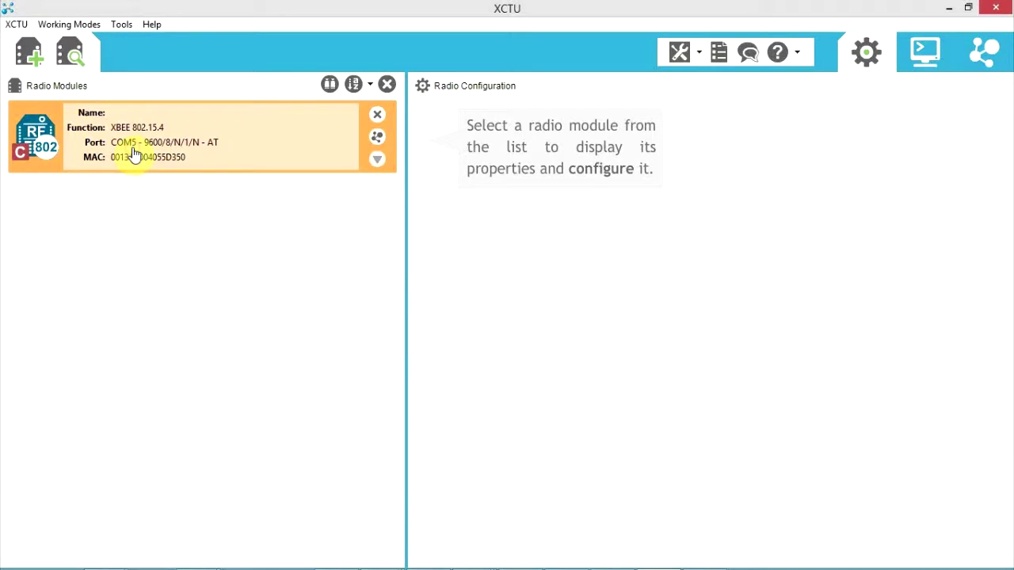
pyautogui.click(133, 152)
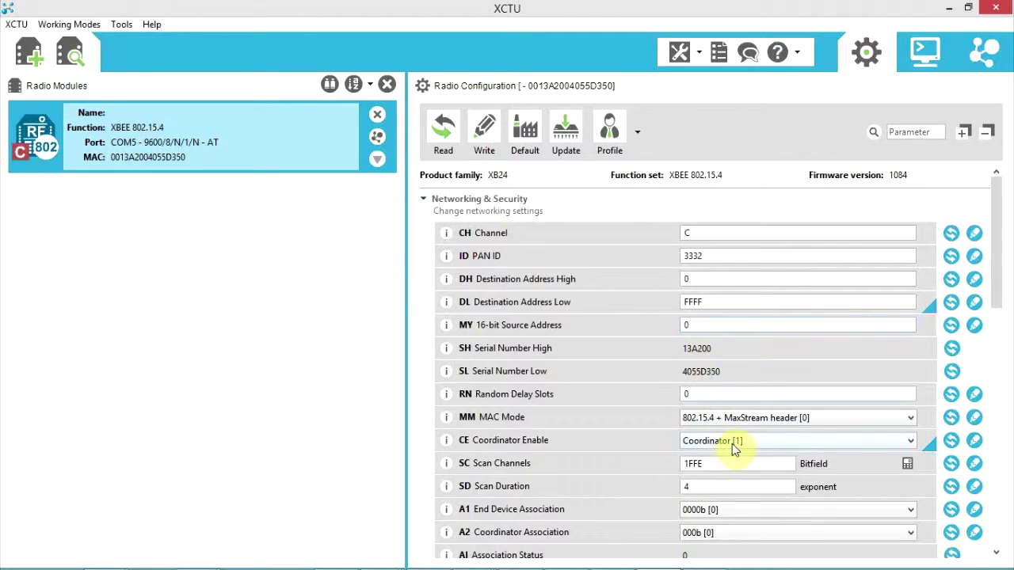
pyautogui.click(908, 441)
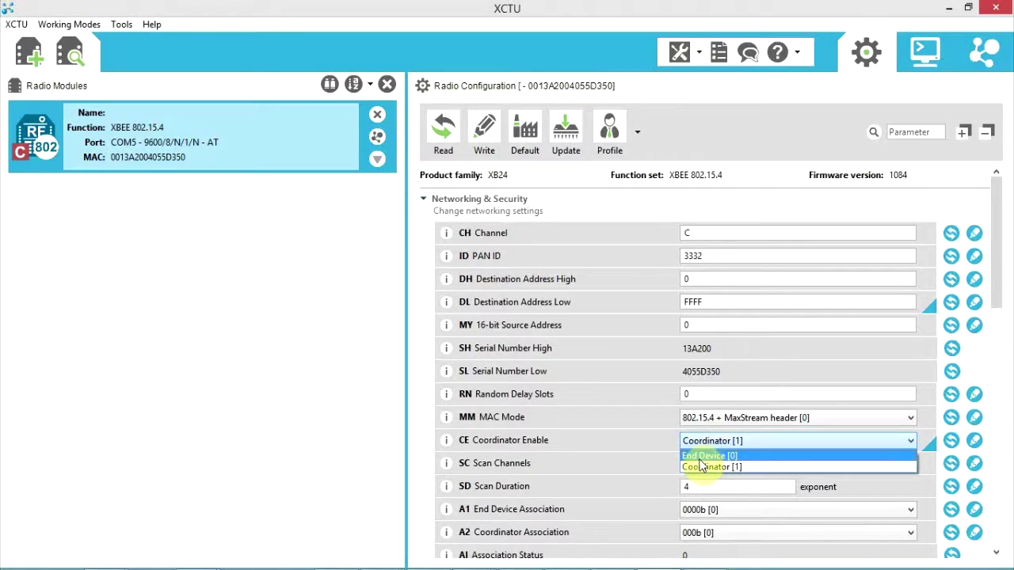
pyautogui.click(656, 446)
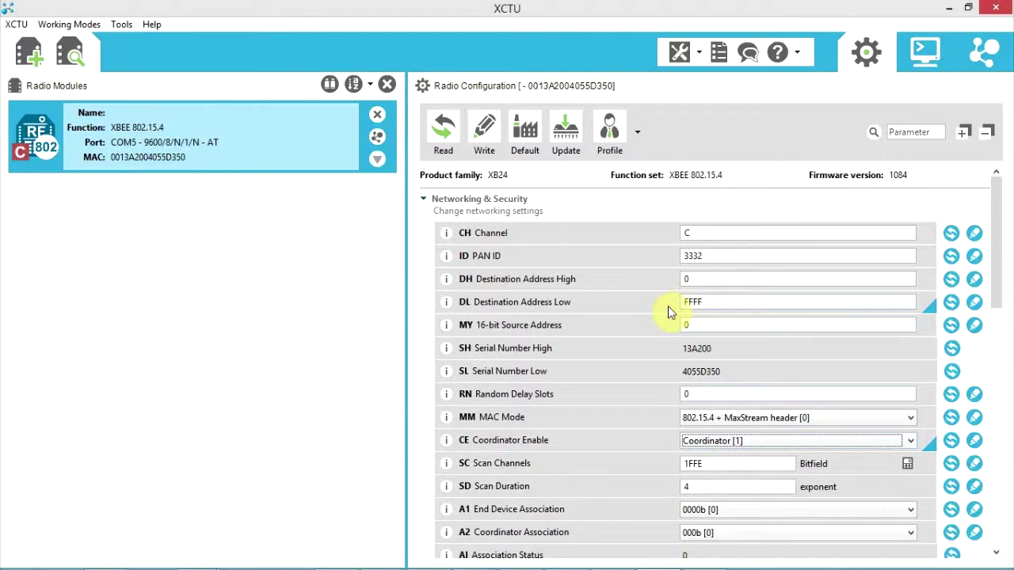
pyautogui.doubleClick(715, 255)
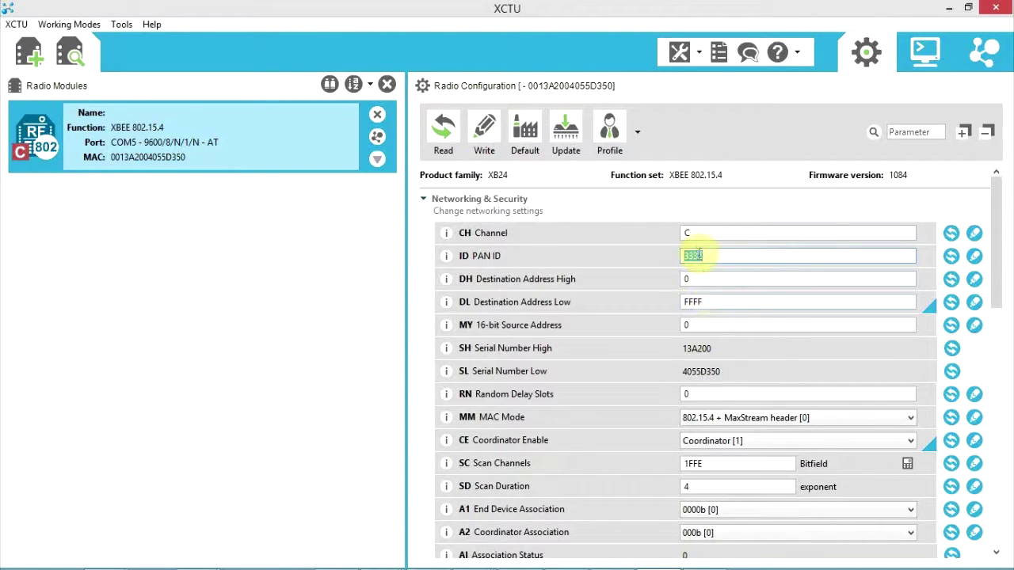
pyautogui.click(206, 235)
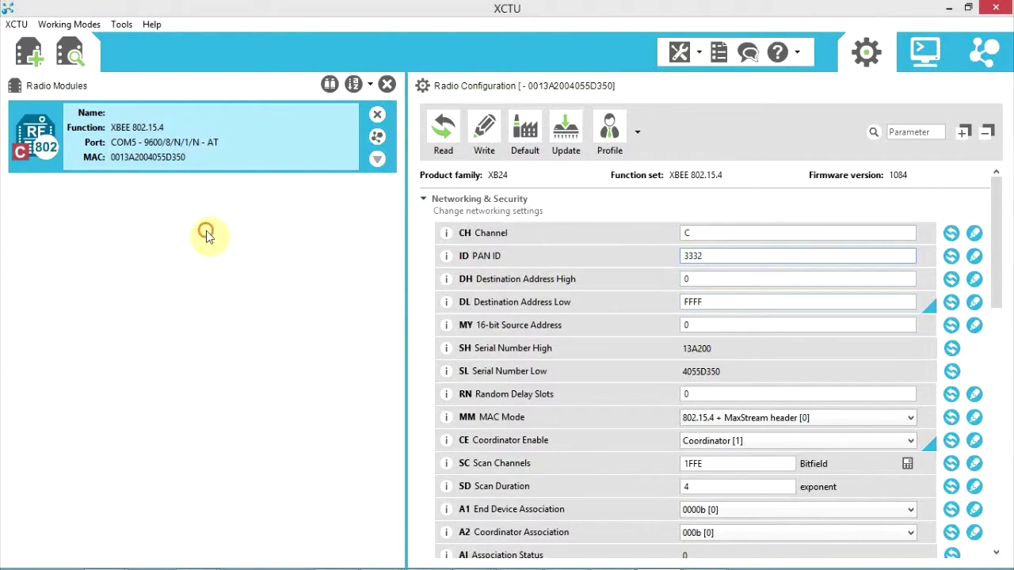
# - Discover the radio module by scanning only COM6 with default port parameters, add it to the list, and load its configuration
pyautogui.click(29, 57)
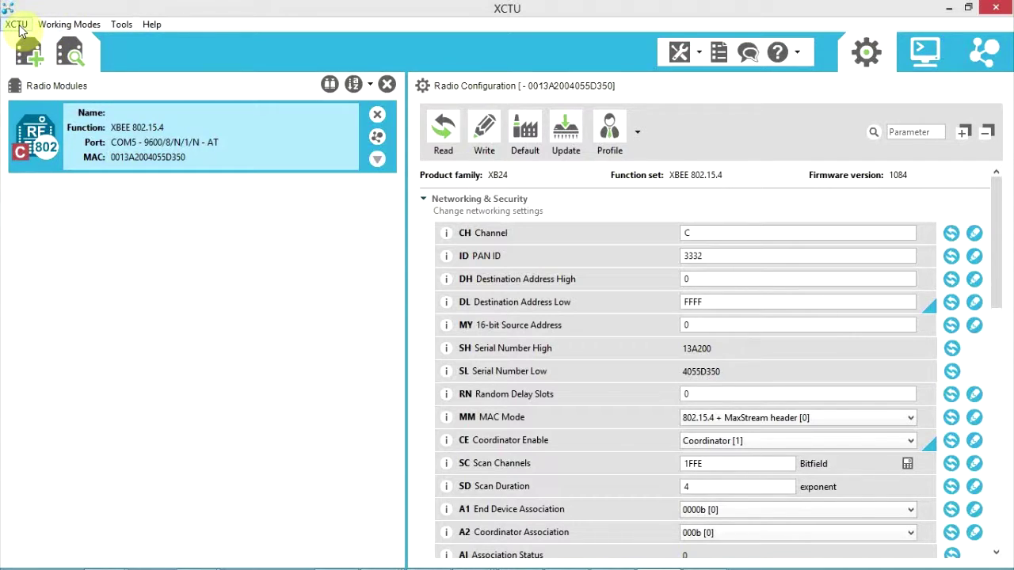
pyautogui.click(19, 30)
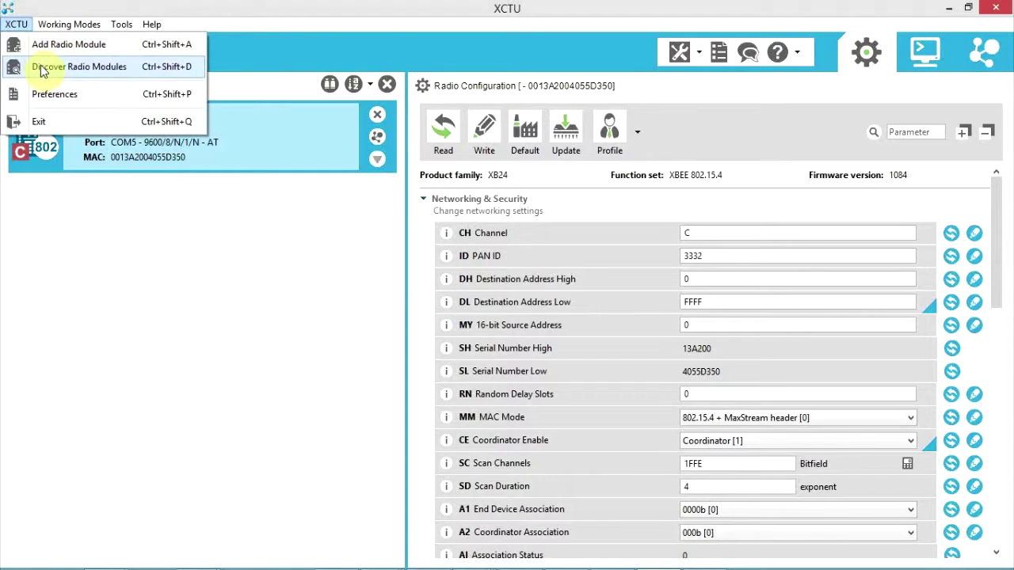
pyautogui.click(68, 24)
pyautogui.click(17, 25)
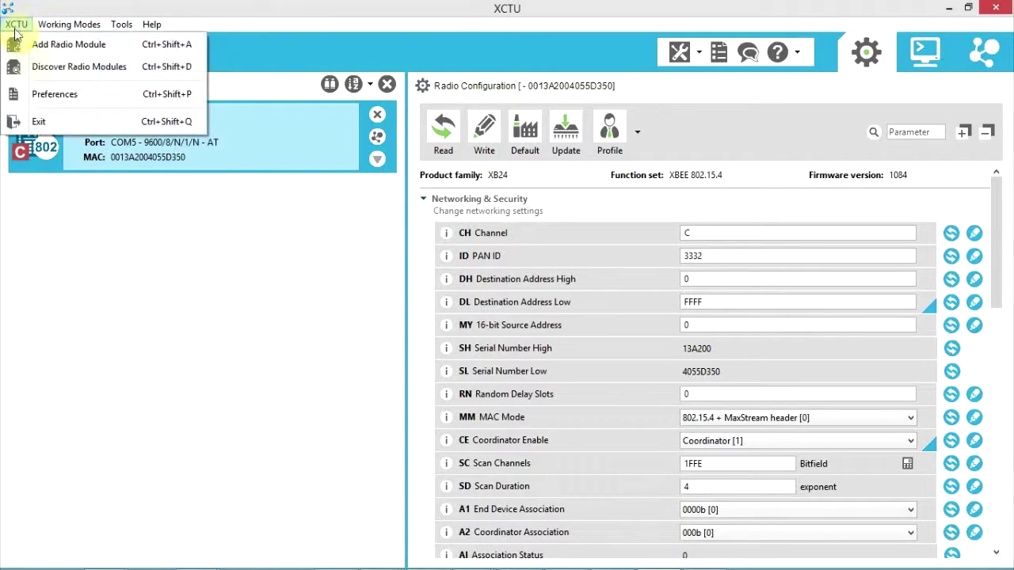
pyautogui.click(47, 67)
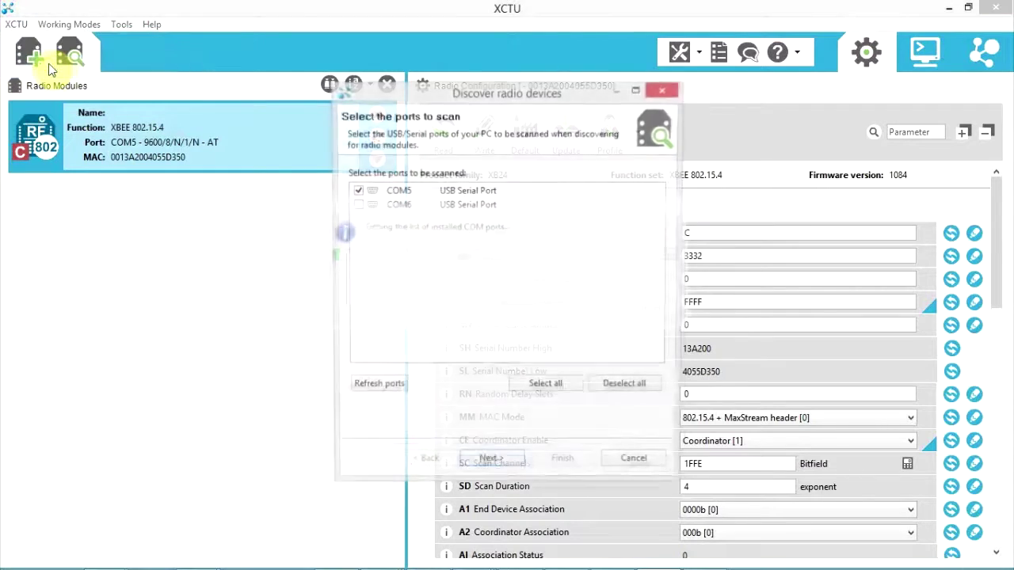
pyautogui.click(356, 207)
pyautogui.click(356, 191)
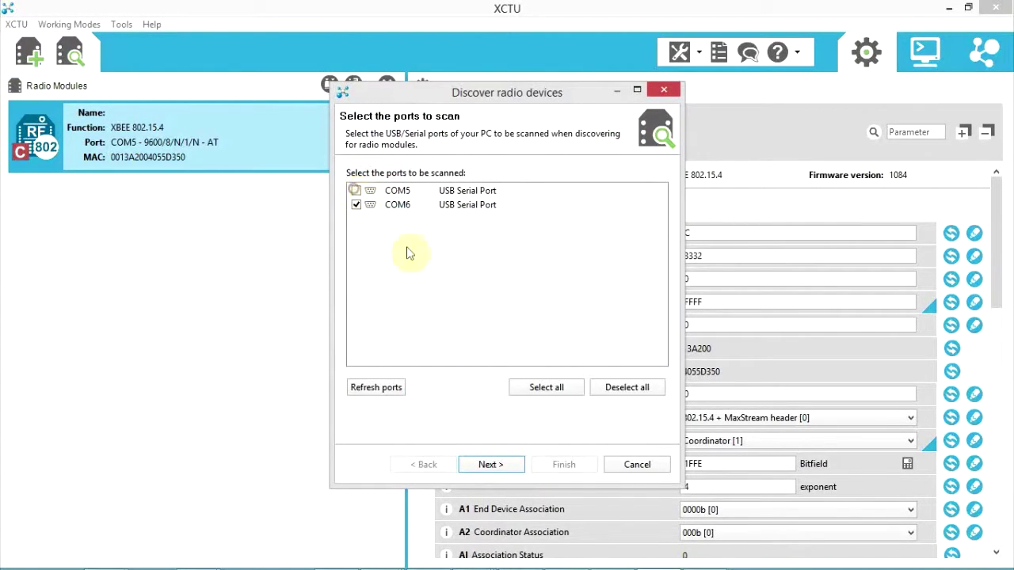
pyautogui.click(504, 466)
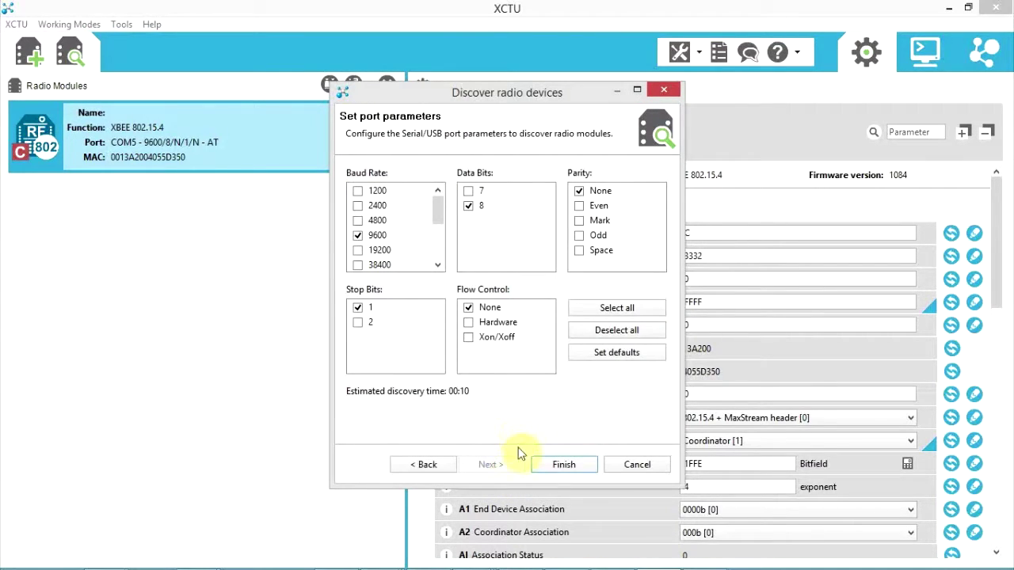
pyautogui.click(564, 465)
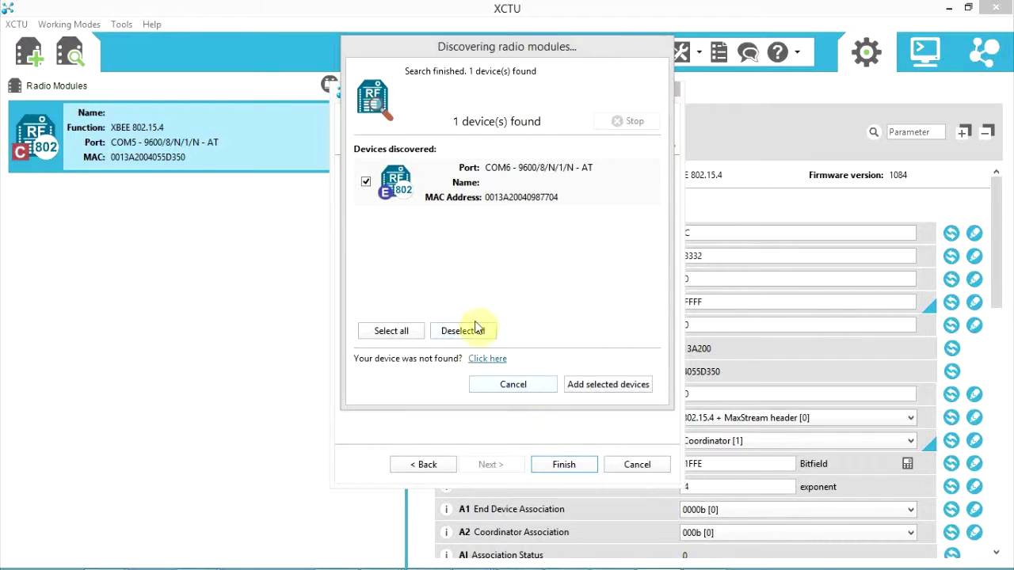
pyautogui.click(400, 331)
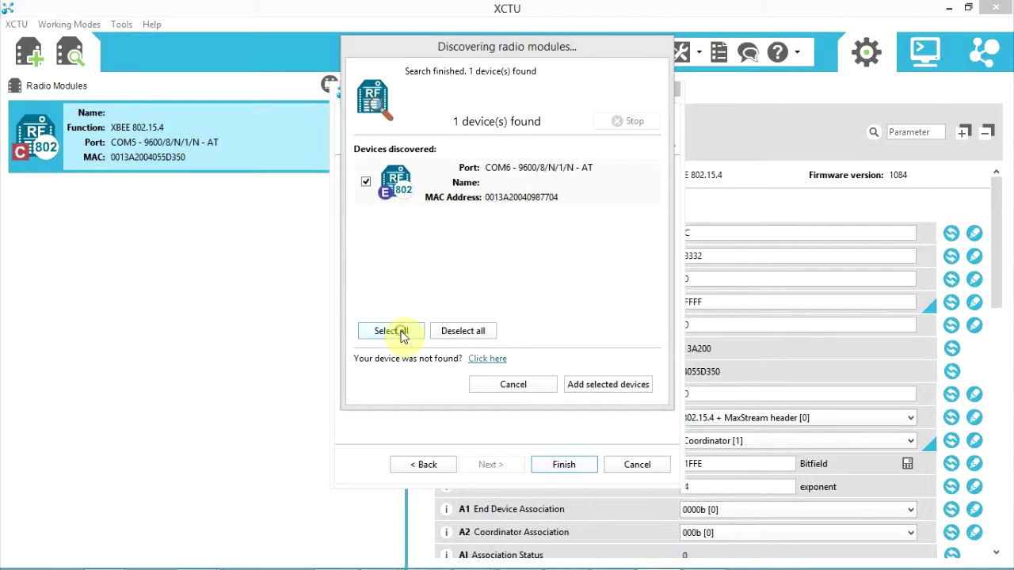
pyautogui.click(592, 388)
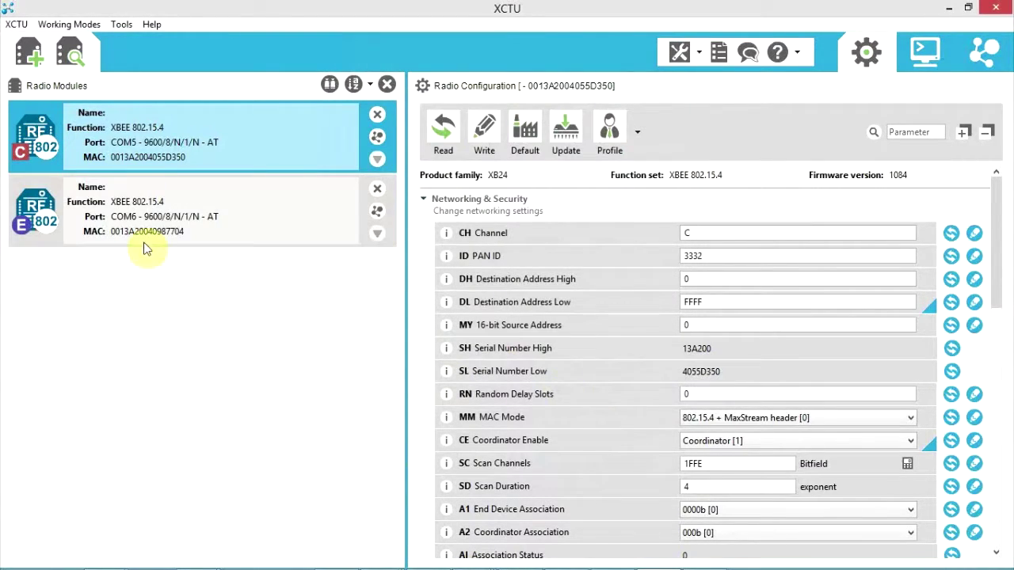
pyautogui.click(168, 234)
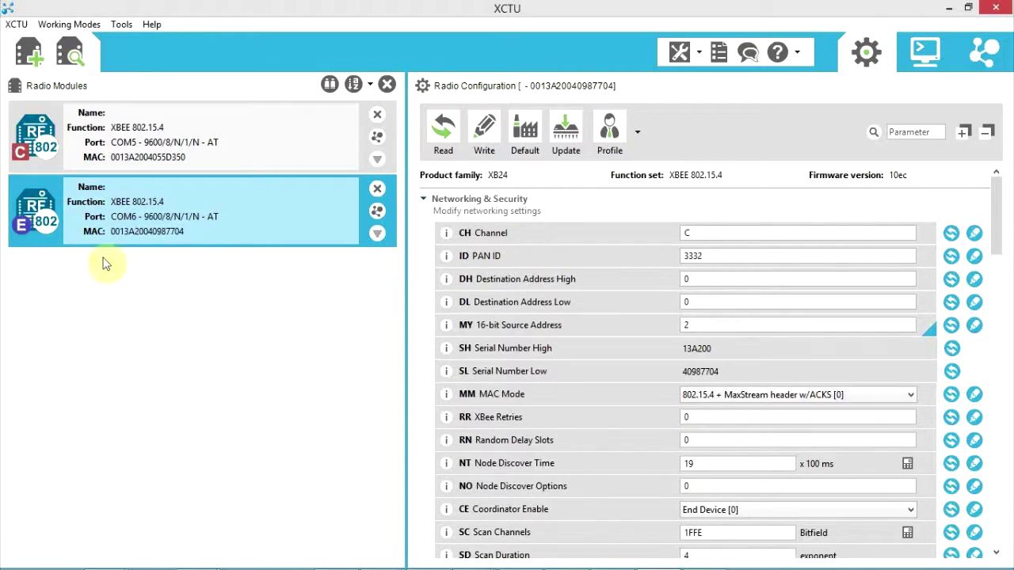
# - Discover the radio module by scanning only COM7 with default port parameters, add it to the list, and load its configuration
pyautogui.click(69, 58)
pyautogui.click(356, 219)
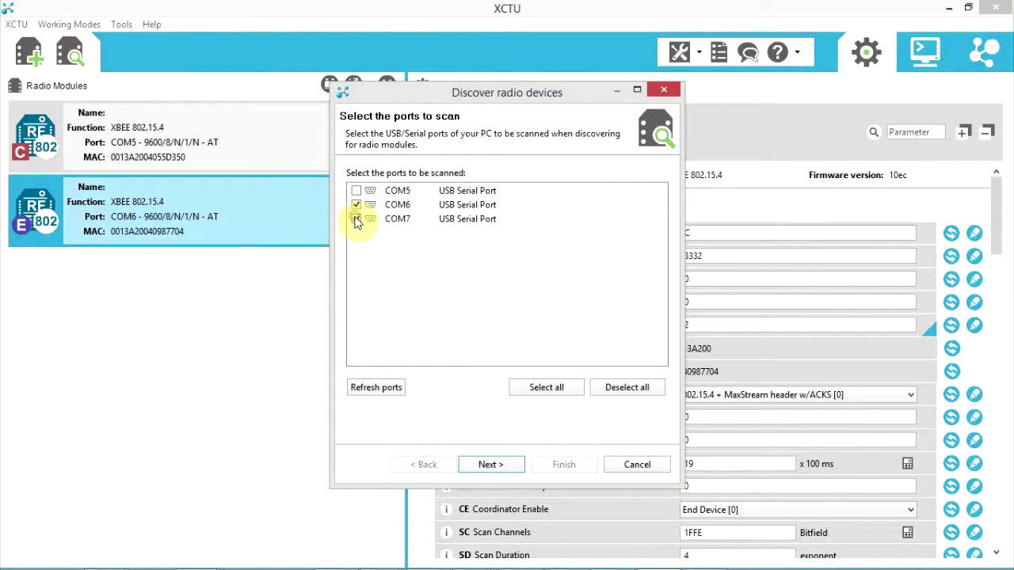
pyautogui.click(356, 204)
pyautogui.click(510, 466)
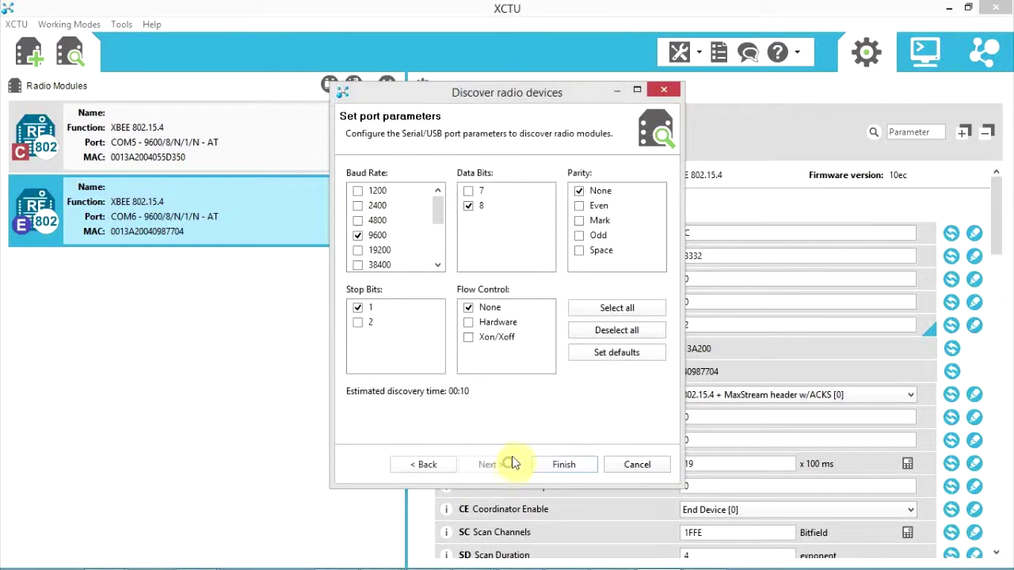
pyautogui.click(562, 467)
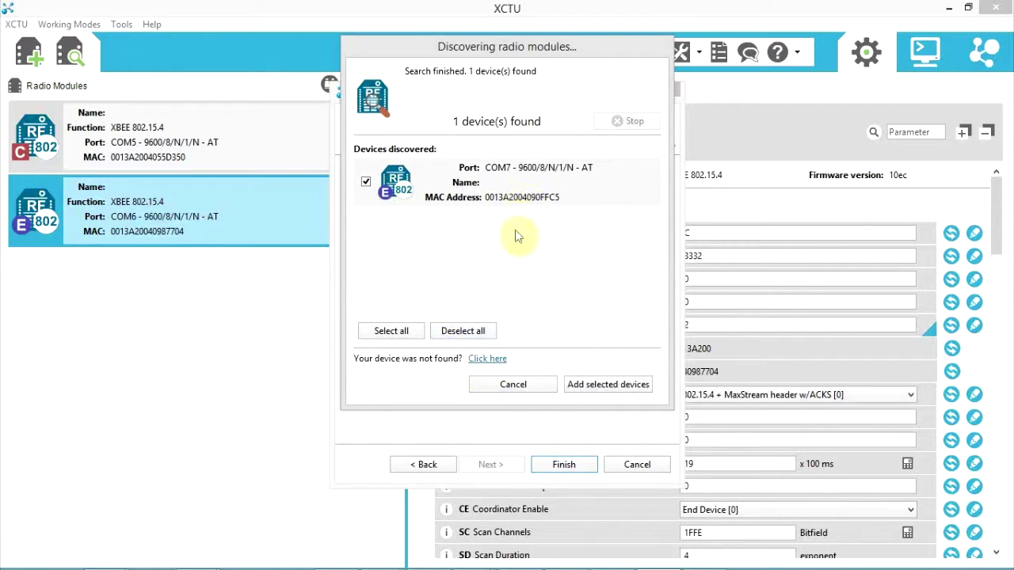
pyautogui.click(609, 386)
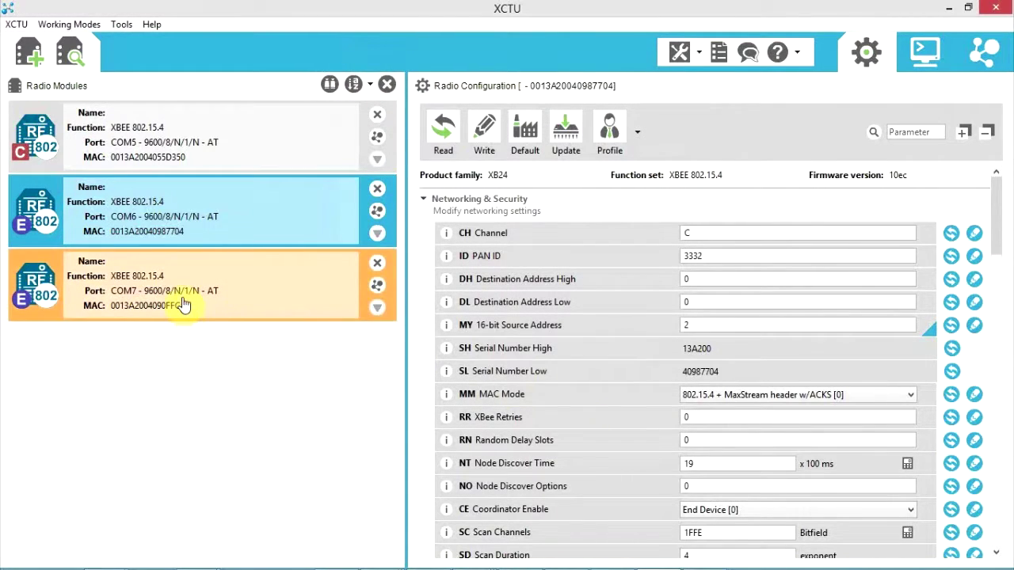
pyautogui.click(182, 301)
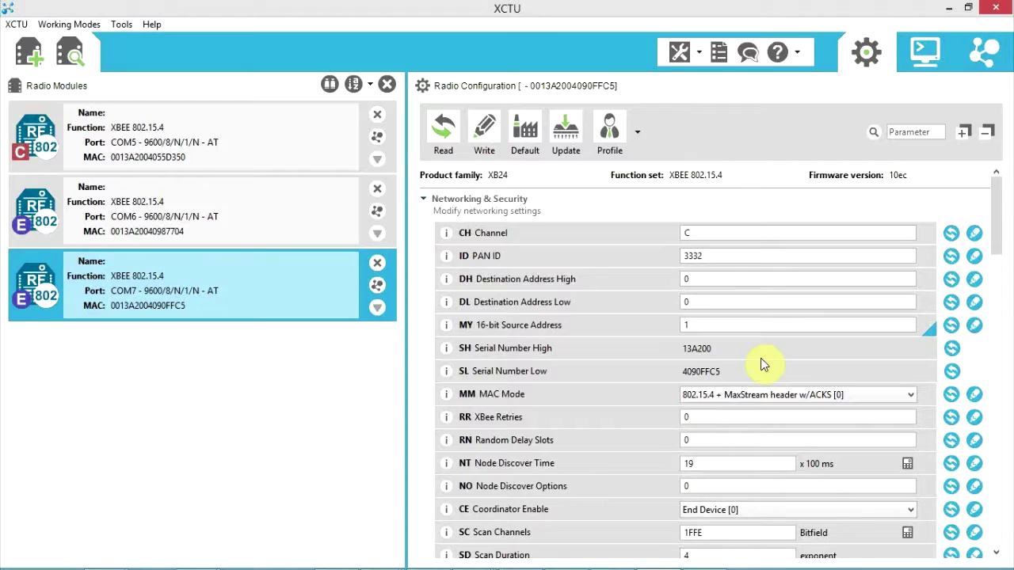
# - Switch to the Consoles working mode and open the serial connections of the COM7, COM6 and COM5 modules
pyautogui.click(927, 49)
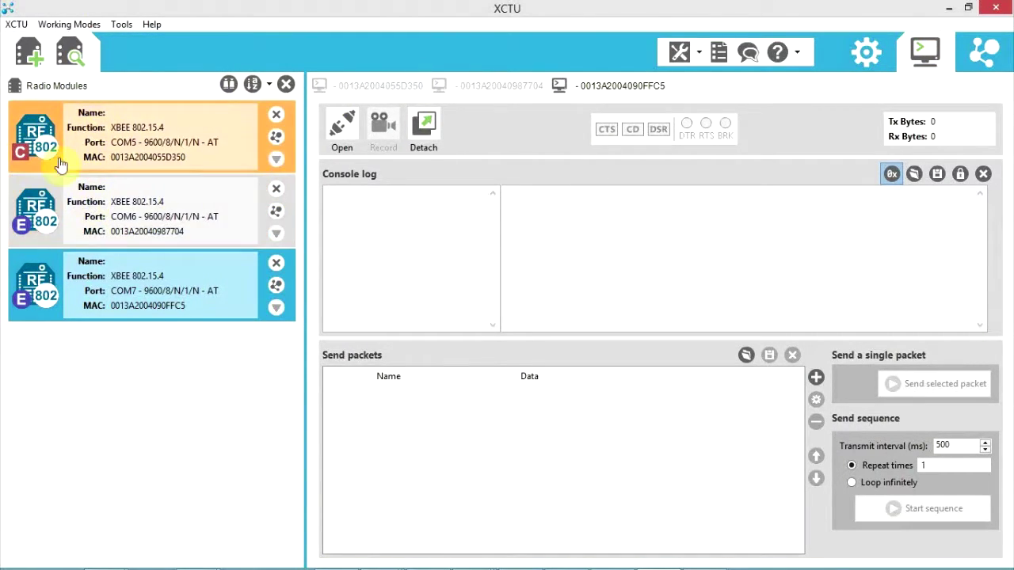
pyautogui.click(343, 127)
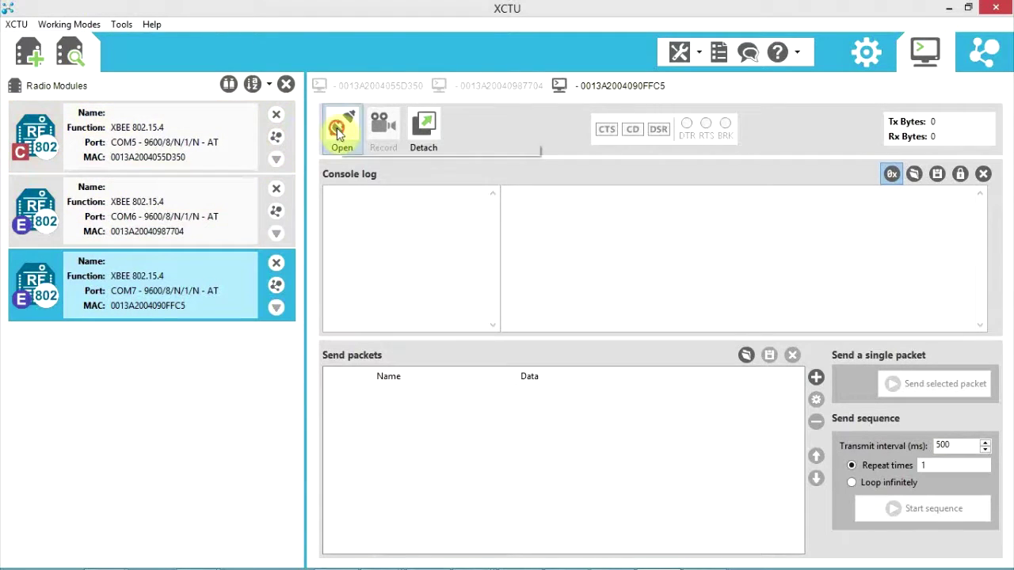
pyautogui.click(163, 210)
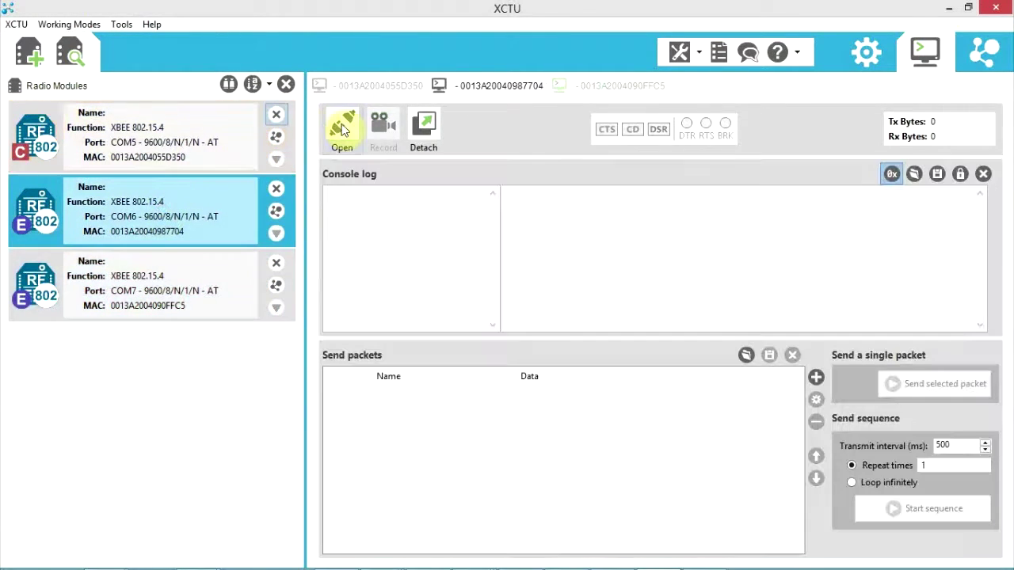
pyautogui.click(343, 131)
pyautogui.click(204, 140)
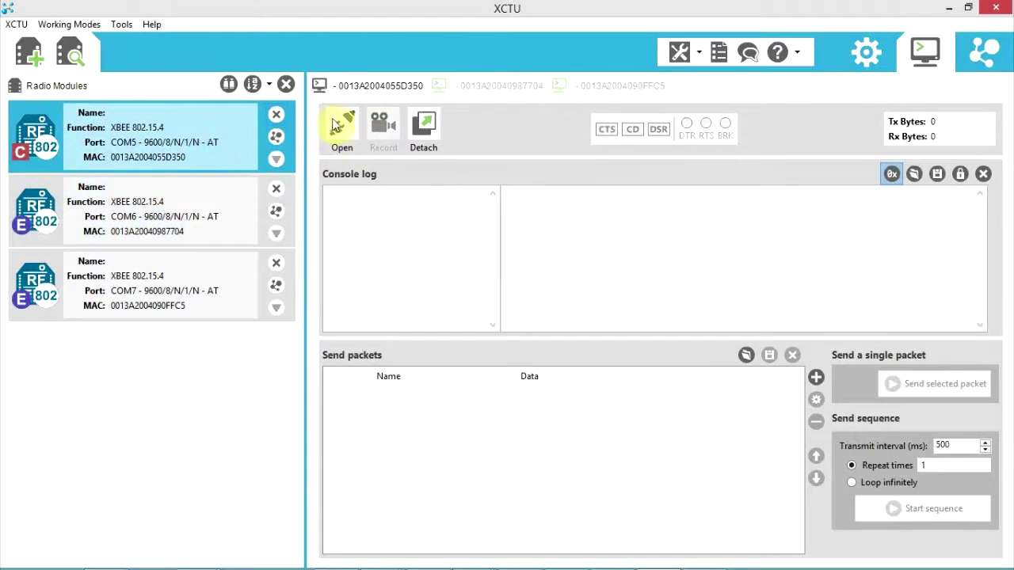
pyautogui.click(341, 127)
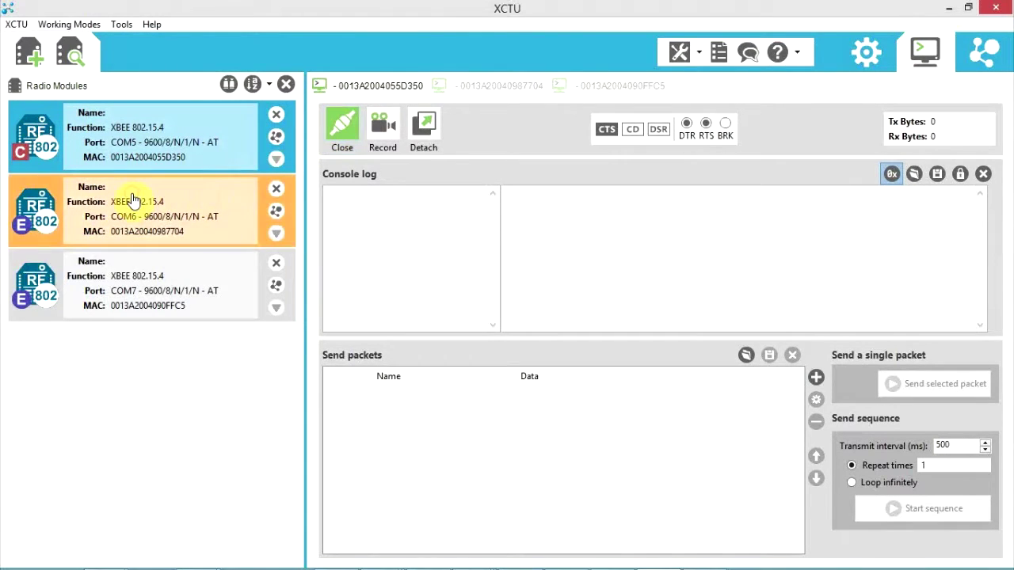
pyautogui.click(137, 245)
pyautogui.click(142, 277)
pyautogui.click(143, 222)
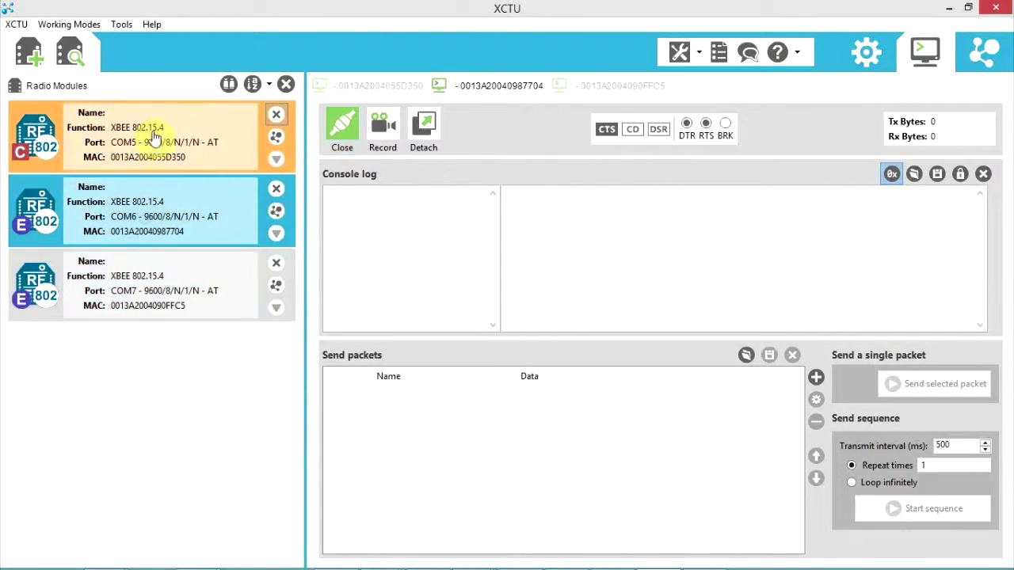
# - Send the text "This is Coordinator" from the console of the COM5 coordinator module
pyautogui.click(153, 128)
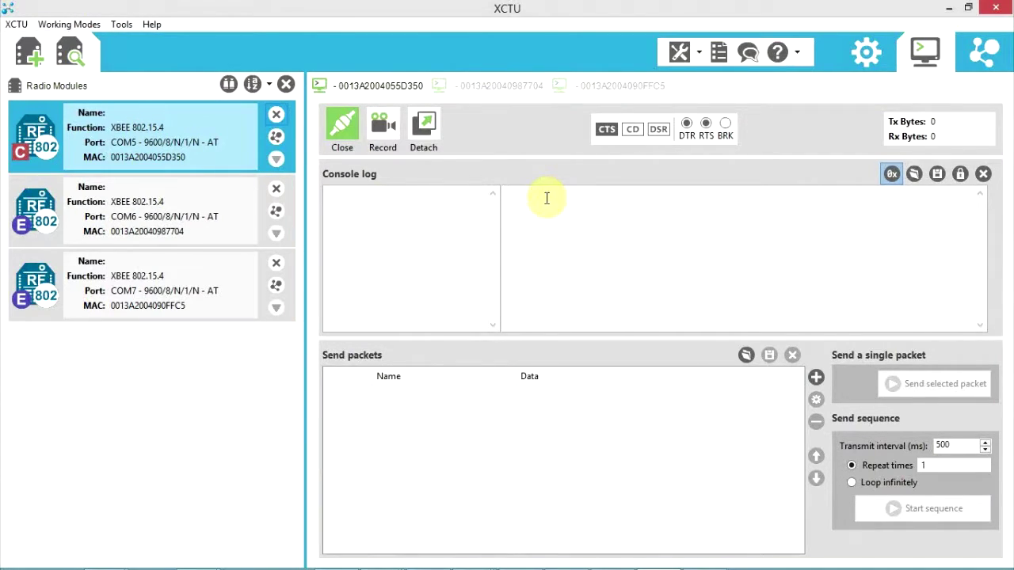
pyautogui.click(412, 208)
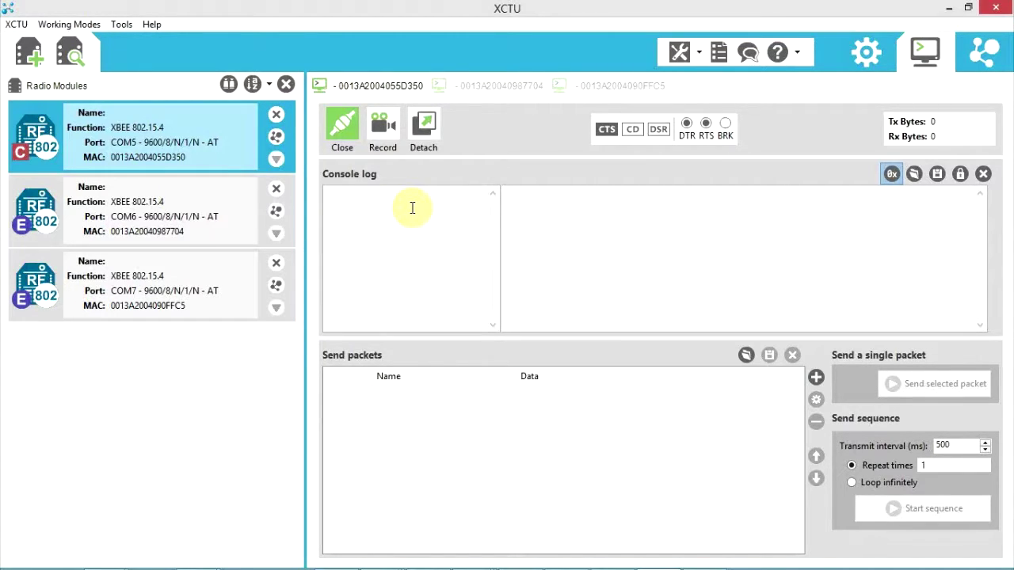
pyautogui.write('This is ')
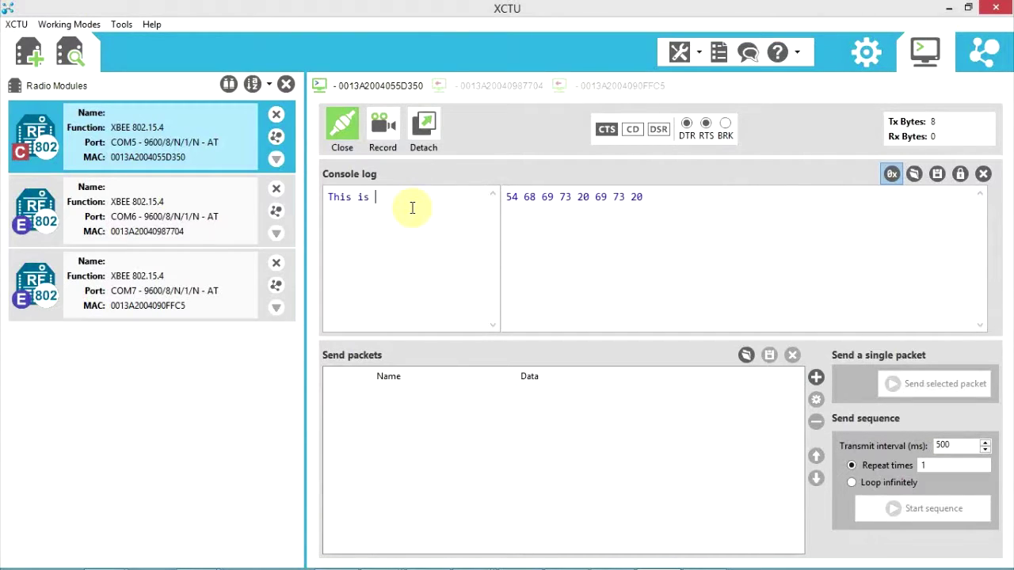
pyautogui.write('Coordinator')
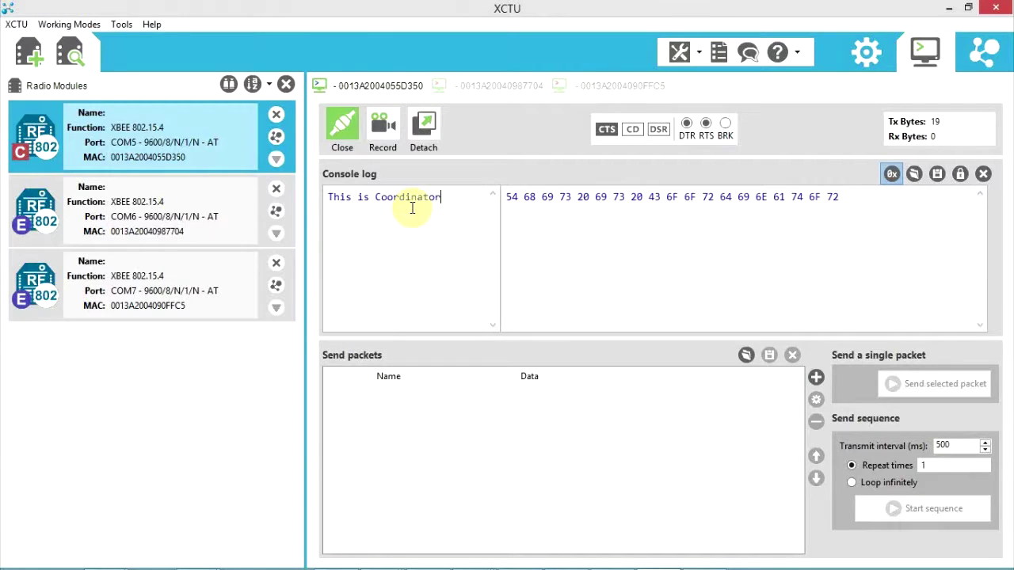
# - End the coordinator's message with a carriage return and check the COM6 and COM7 end-device console logs for it
pyautogui.press('Return')
pyautogui.click(209, 215)
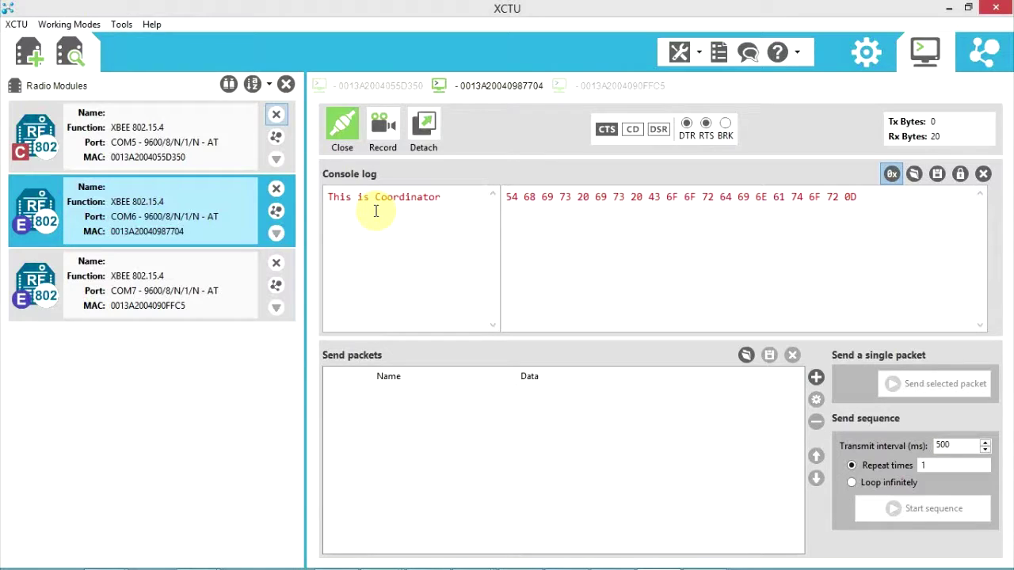
pyautogui.click(211, 283)
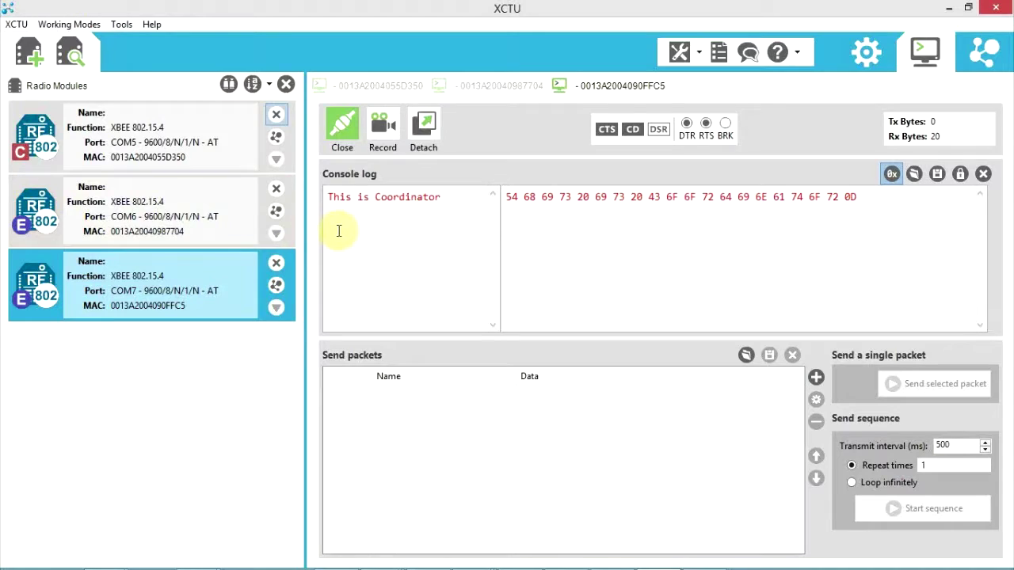
# - Send "This is End2" with a carriage return from the COM6 console and check the COM7 and COM5 console logs for it
pyautogui.click(210, 205)
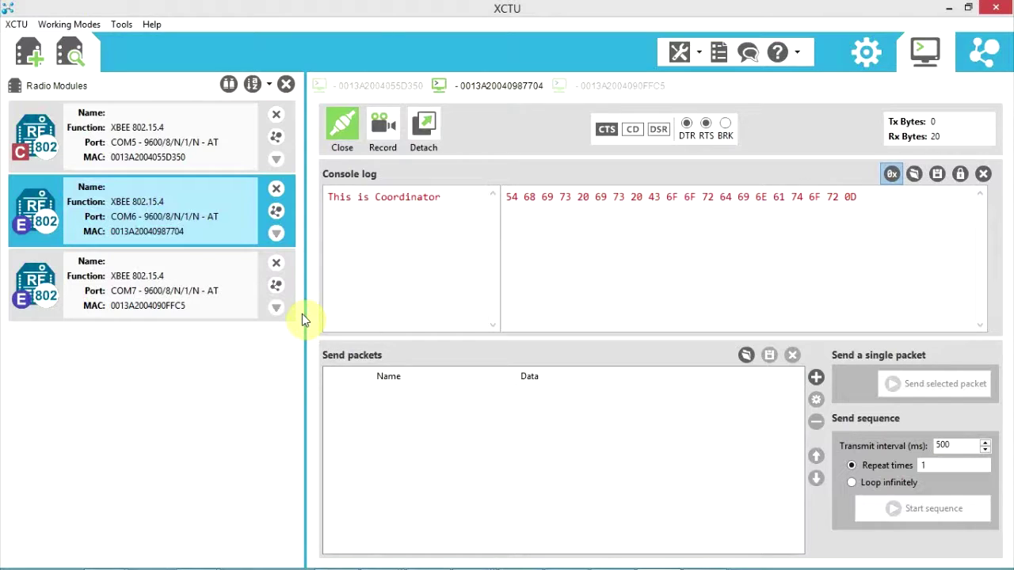
pyautogui.write('This is ')
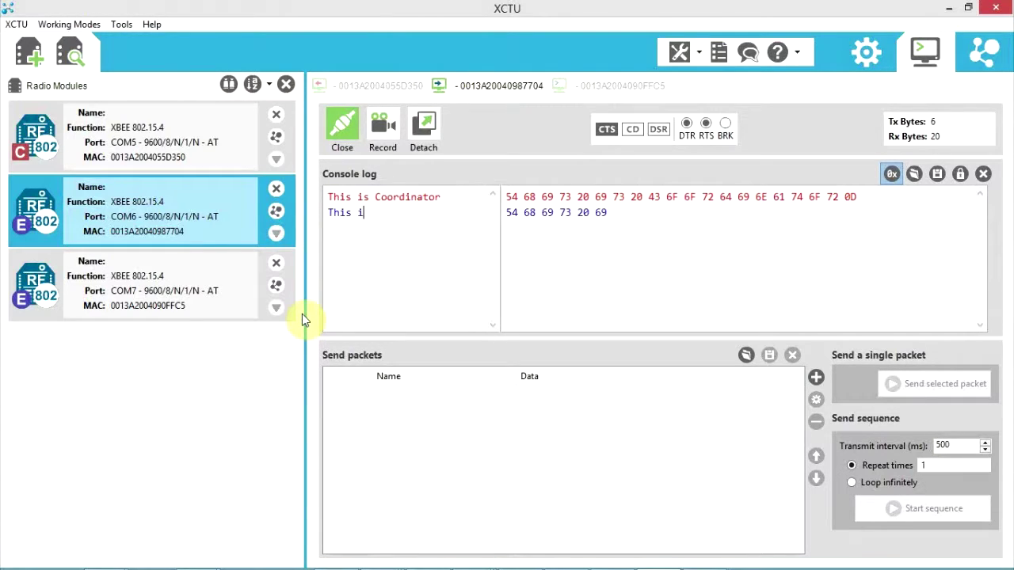
pyautogui.write('End')
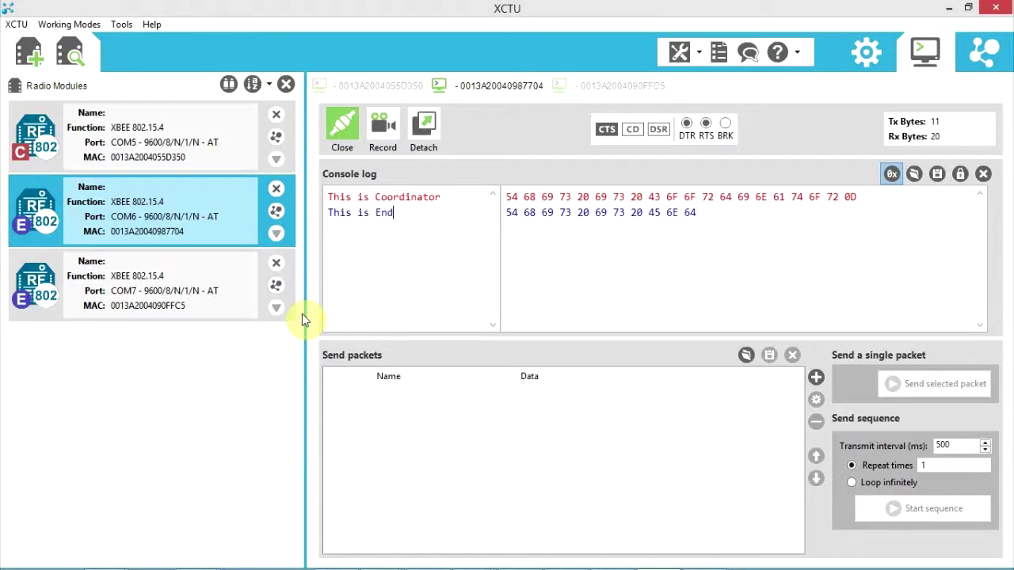
pyautogui.write('2')
pyautogui.click(166, 287)
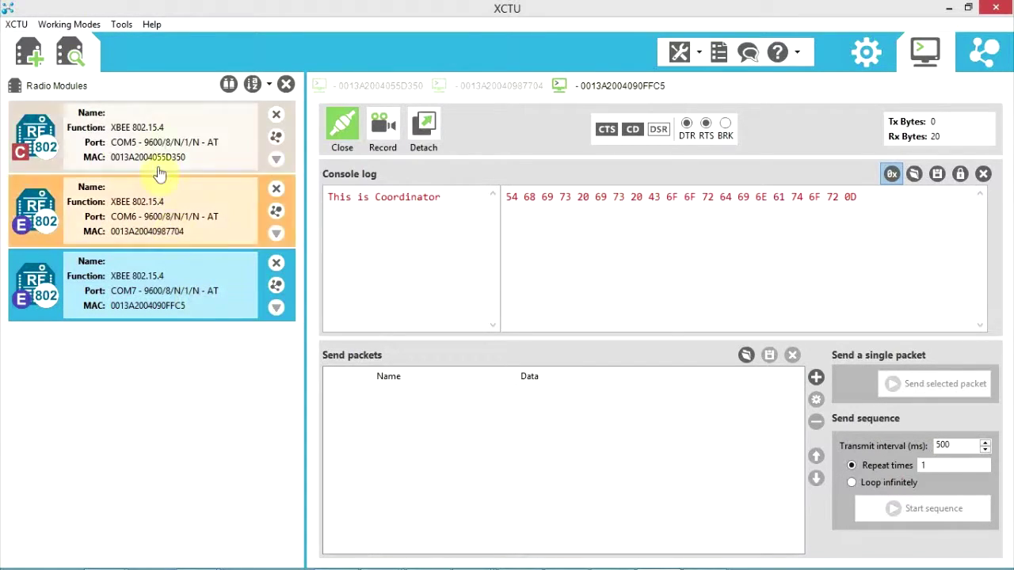
pyautogui.click(158, 136)
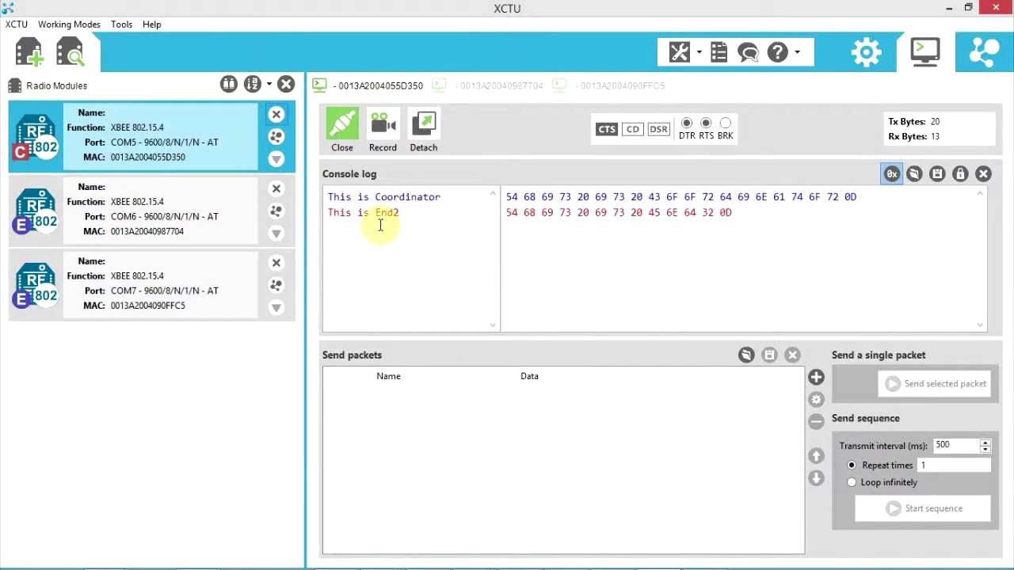
# - Send "This is End1" with a carriage return from the COM7 console and check the COM5 coordinator's console log for it
pyautogui.click(175, 304)
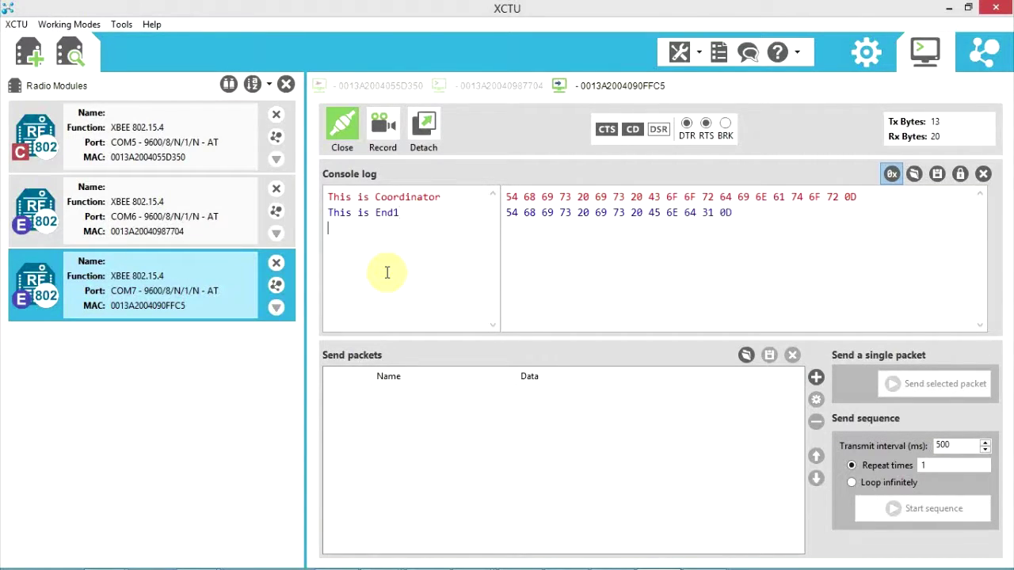
pyautogui.click(182, 142)
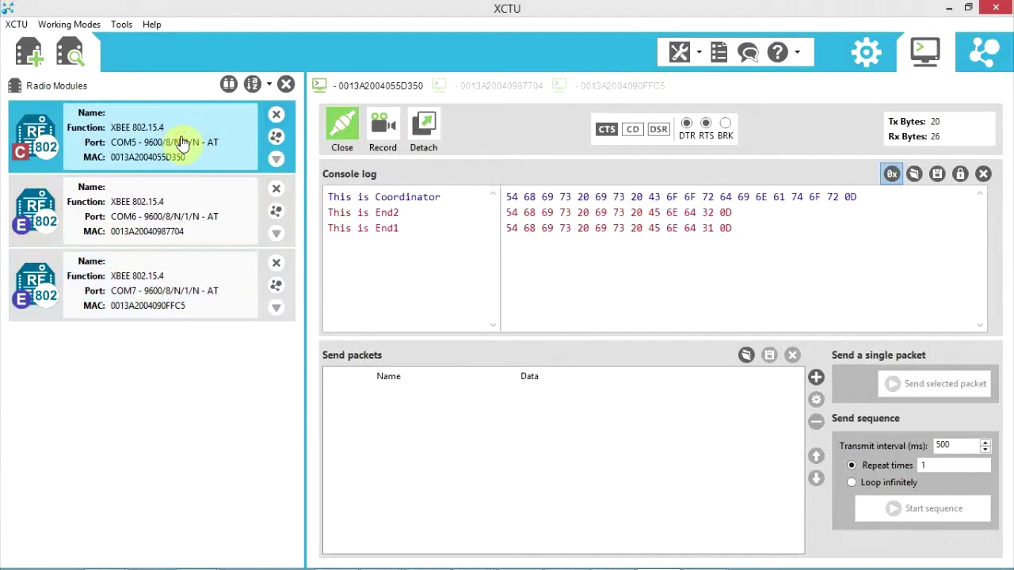
# - Compare the sent and received messages in the console logs of the COM6, COM7 and COM5 modules
pyautogui.click(195, 231)
pyautogui.click(196, 298)
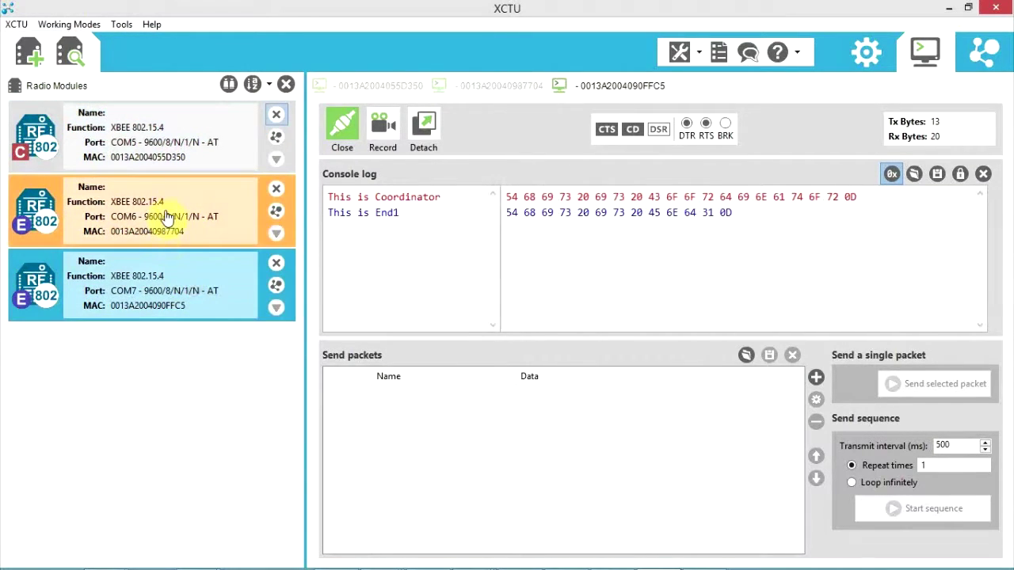
pyautogui.click(163, 215)
pyautogui.click(173, 297)
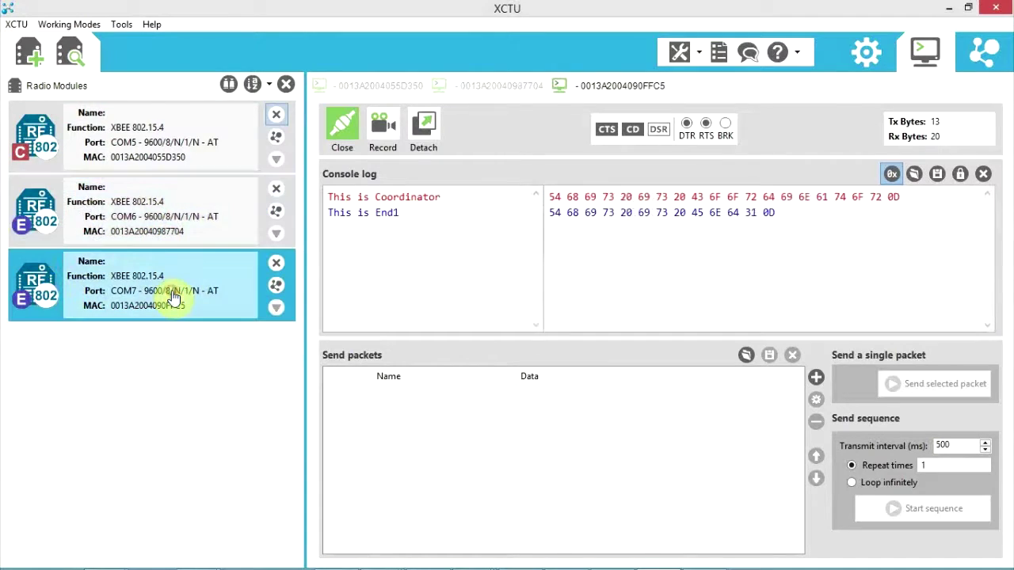
pyautogui.click(112, 139)
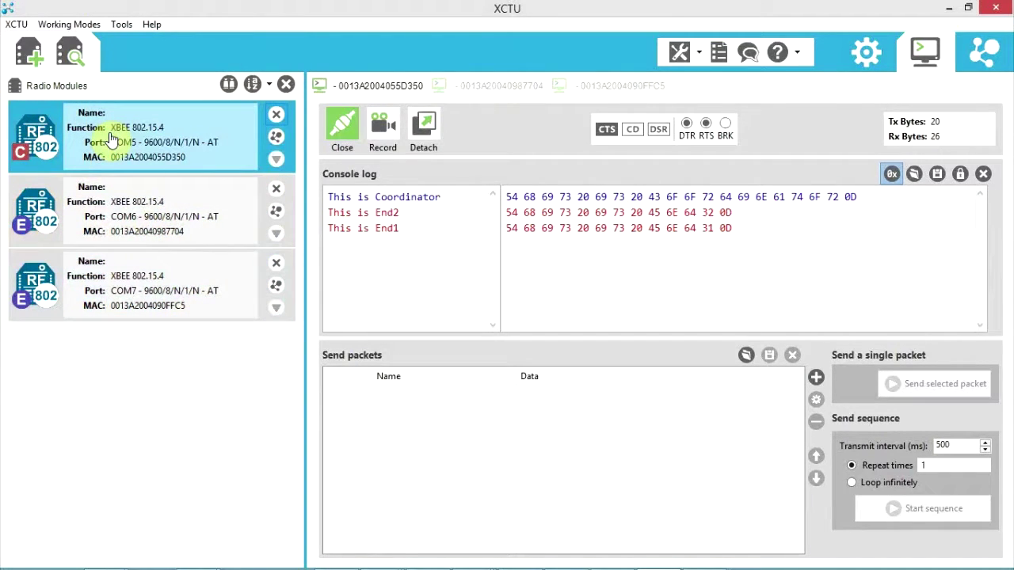